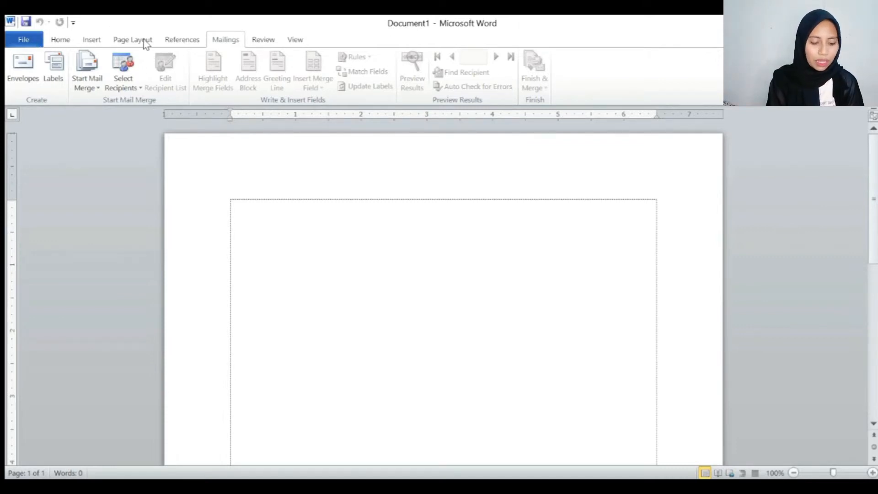
click(57, 40)
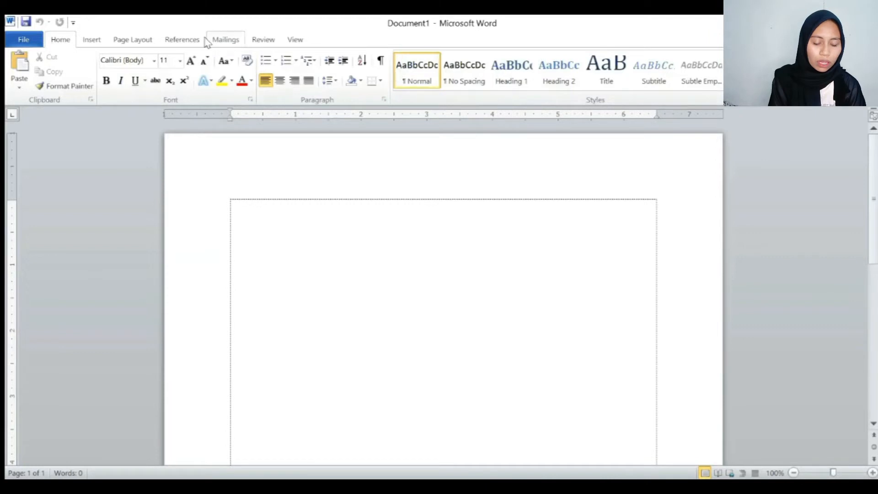
click(93, 40)
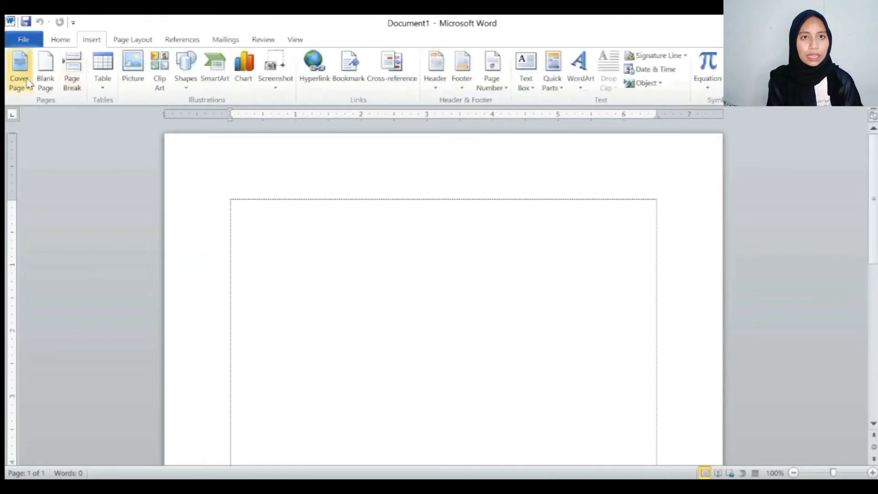
click(138, 42)
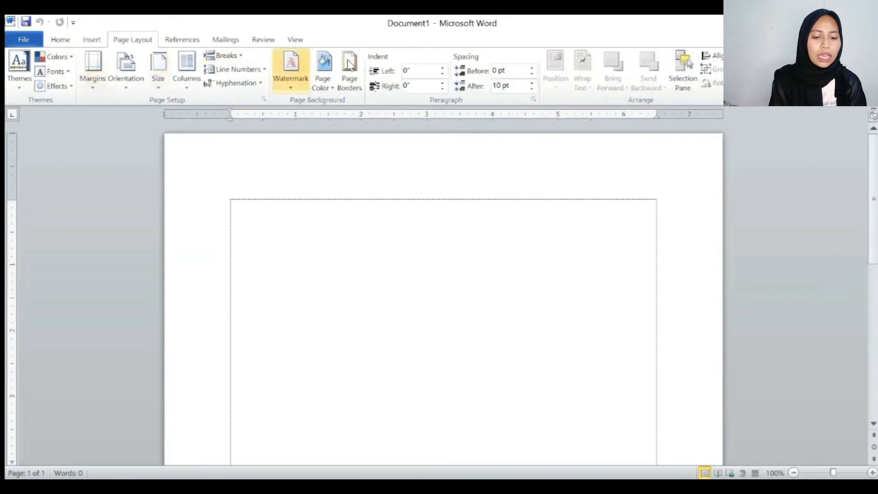
click(204, 42)
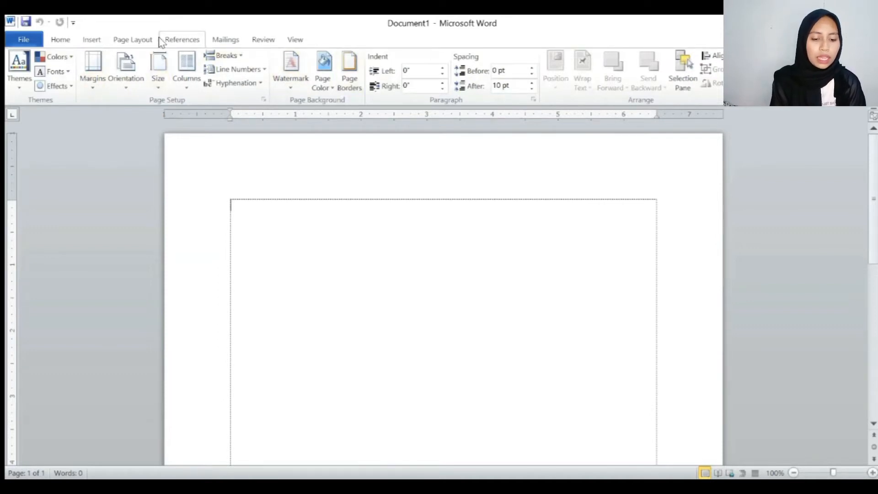
click(173, 41)
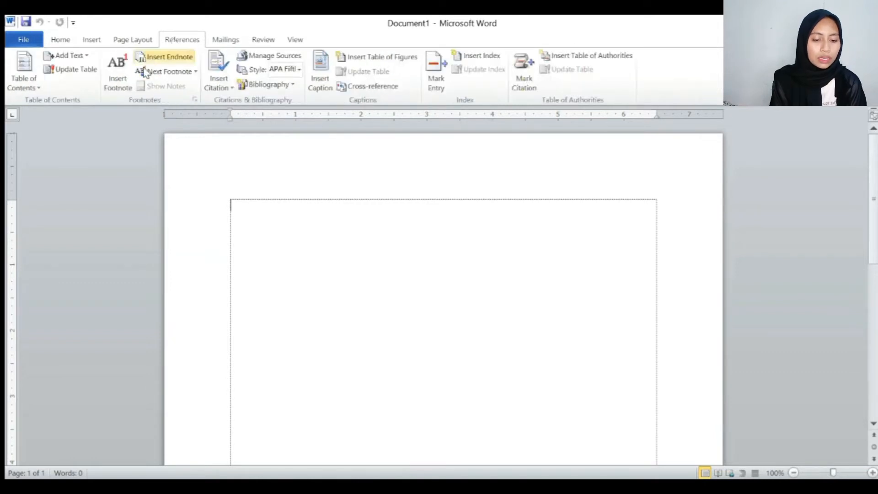
click(230, 42)
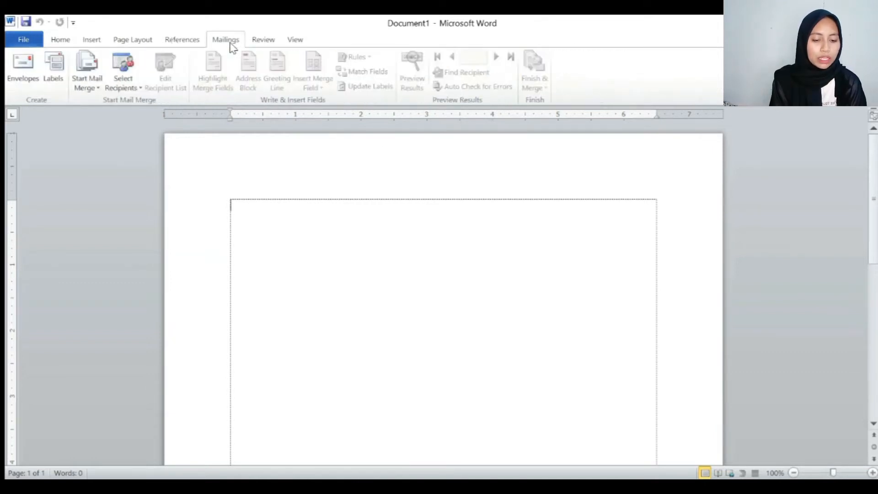
click(264, 43)
click(293, 41)
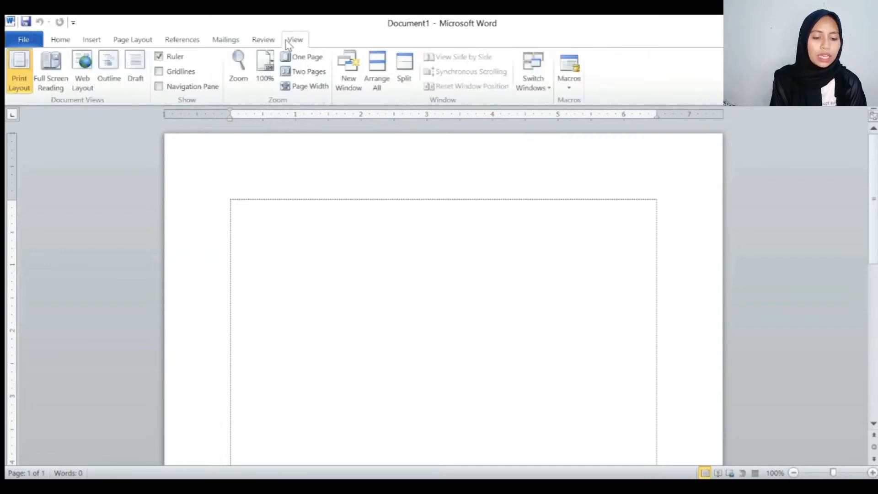
click(69, 41)
click(92, 40)
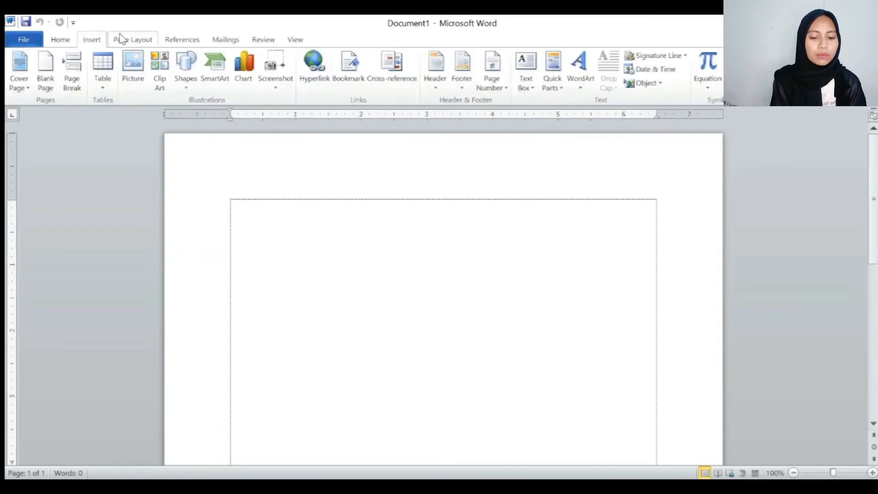
click(133, 40)
click(181, 41)
click(225, 40)
click(261, 40)
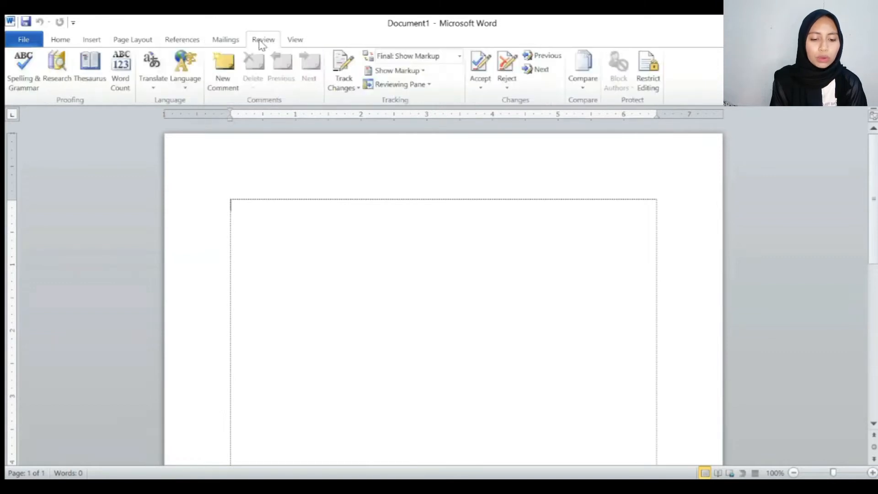
click(297, 40)
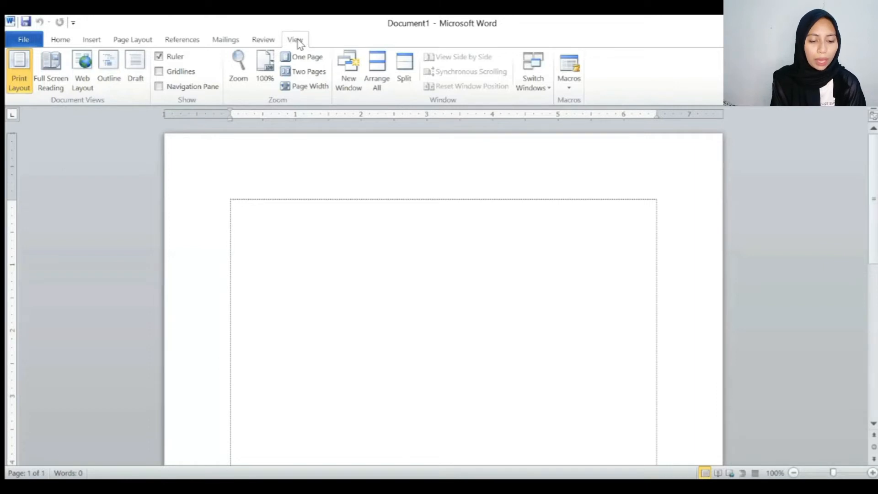
click(237, 46)
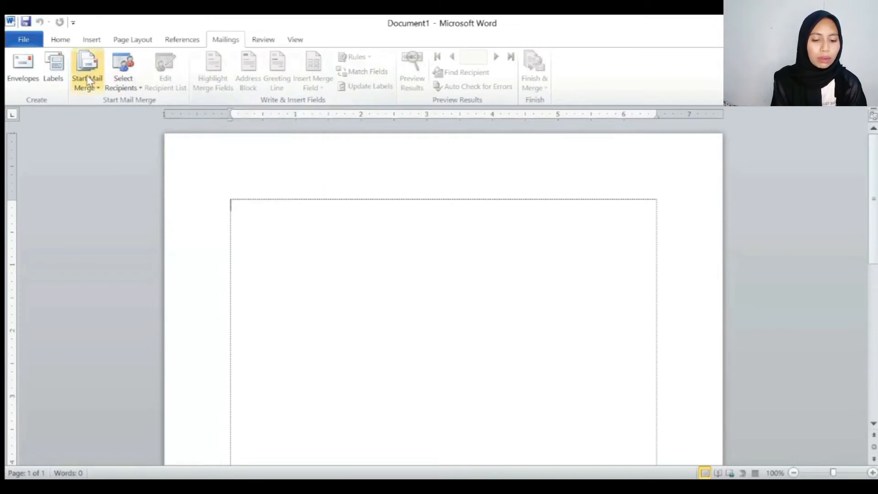
- Enter a four-line delivery address: 'Kepada Yth.', the recipient's name, 'Di Perusahaan' and 'Jakart'
click(27, 87)
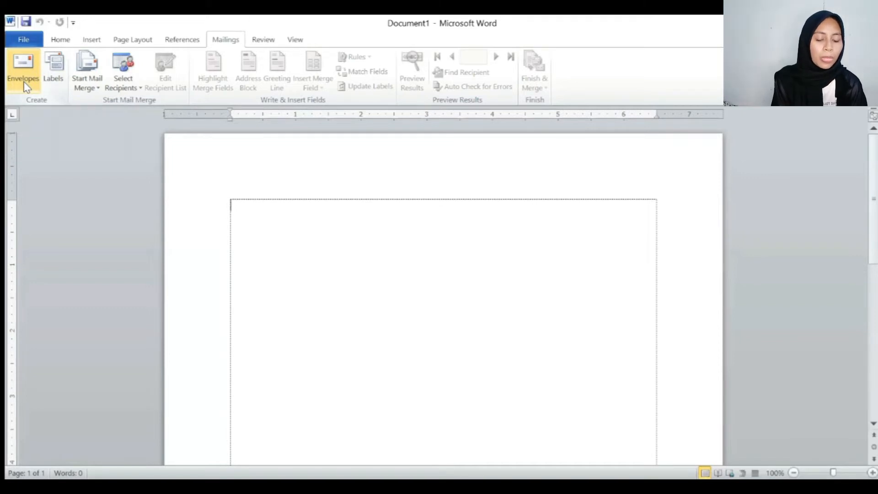
click(23, 81)
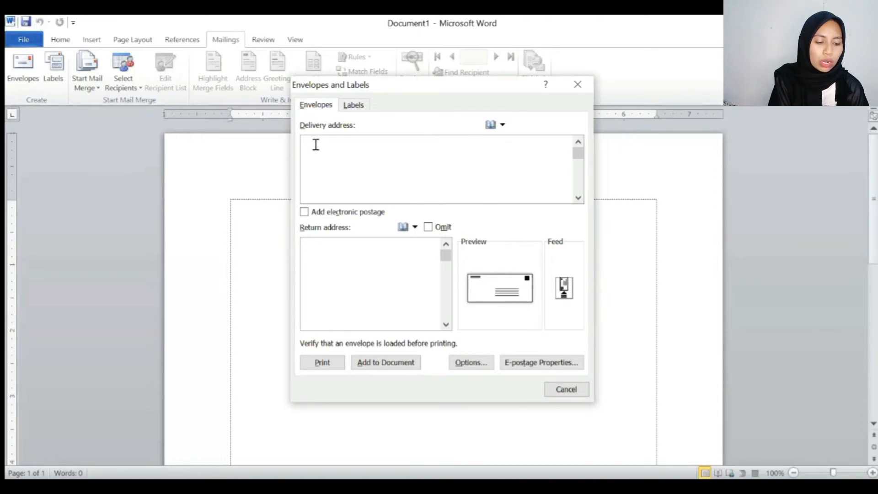
text(kepi)
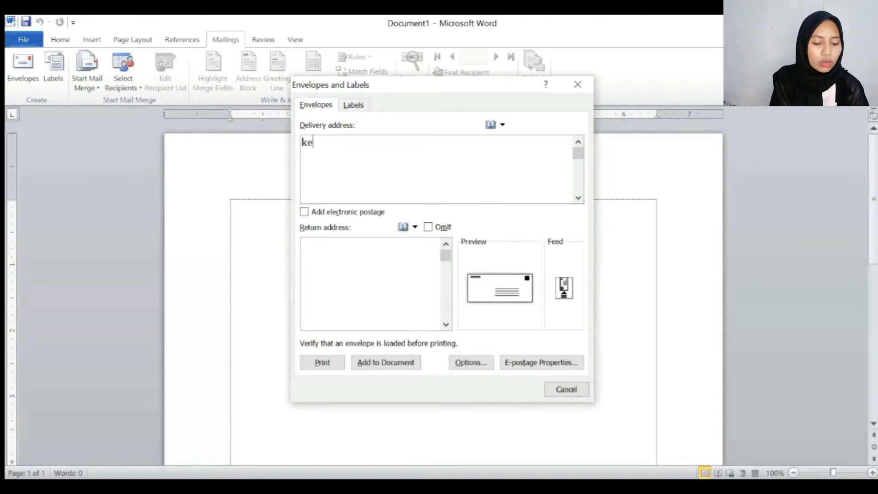
key(BackSpace)
key(BackSpace)
key(BackSpace)
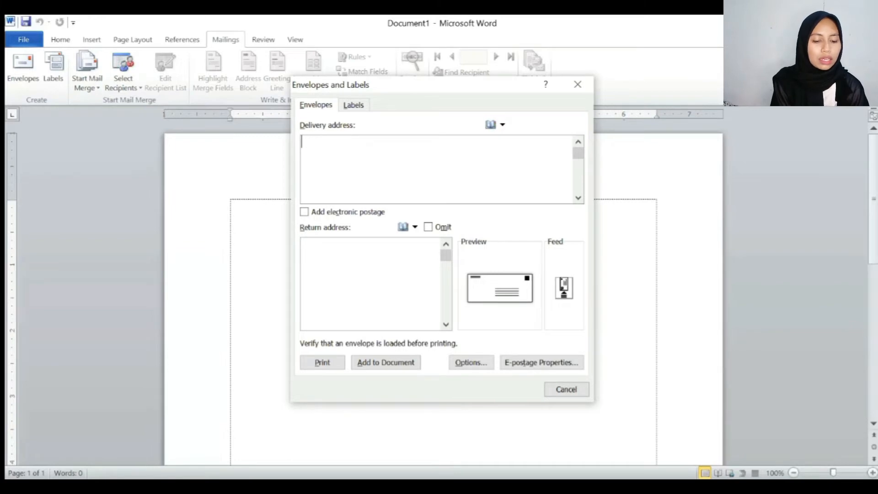
text(Kep)
text(ada )
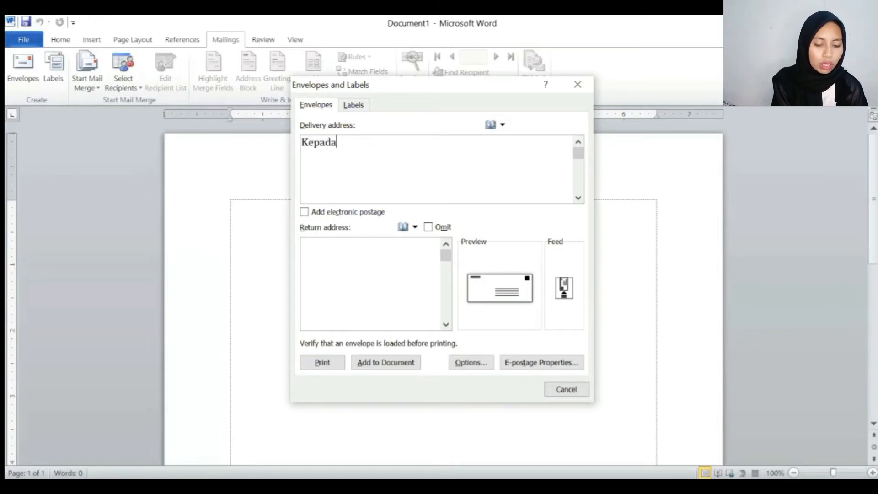
text(Yth. )
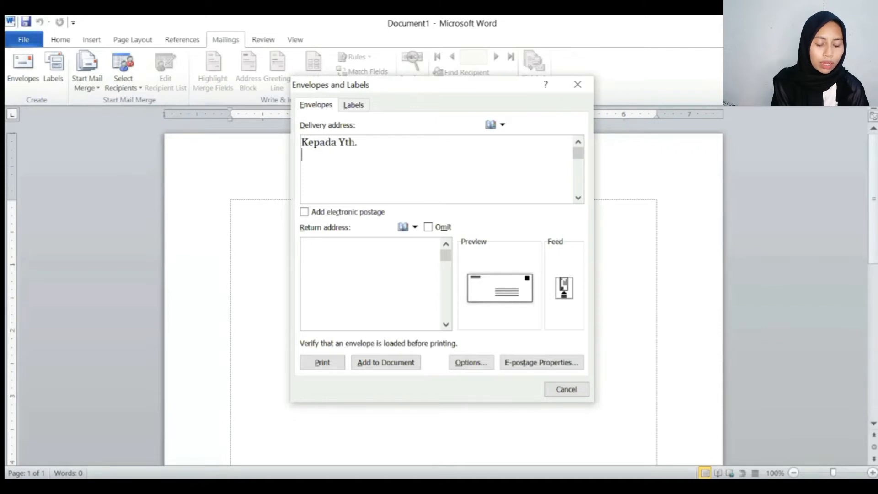
text(Mr.)
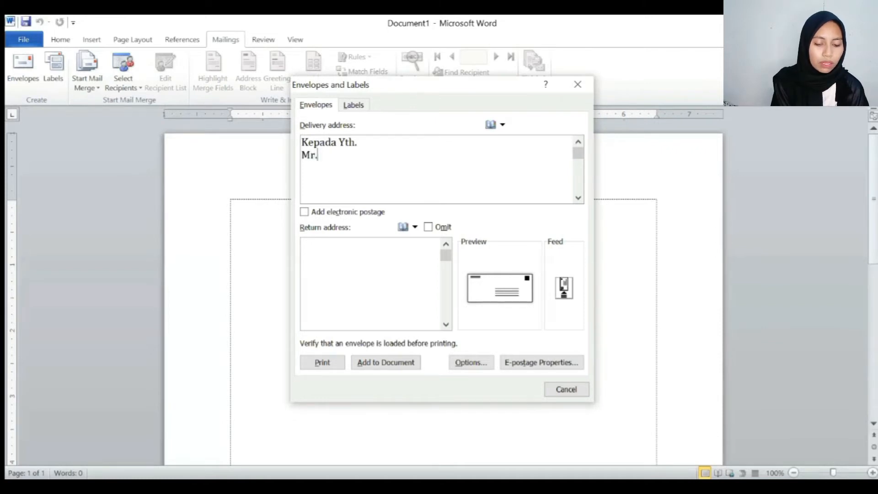
text( Keymen)
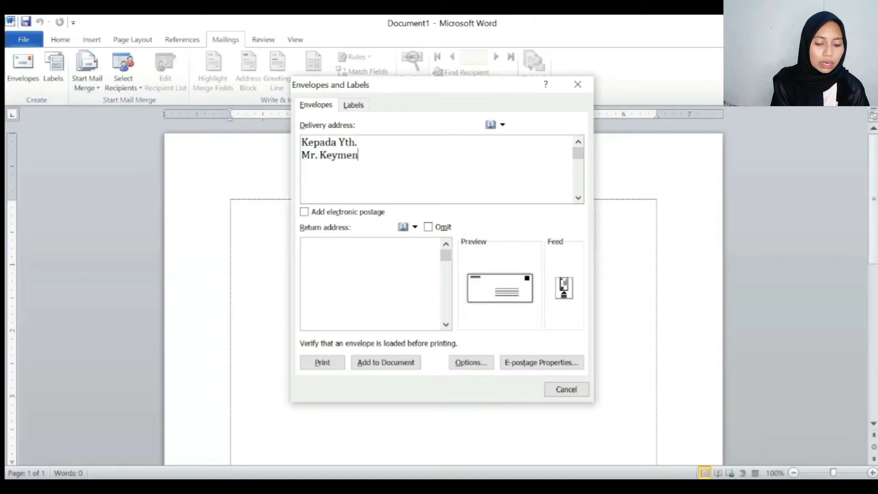
key(Return)
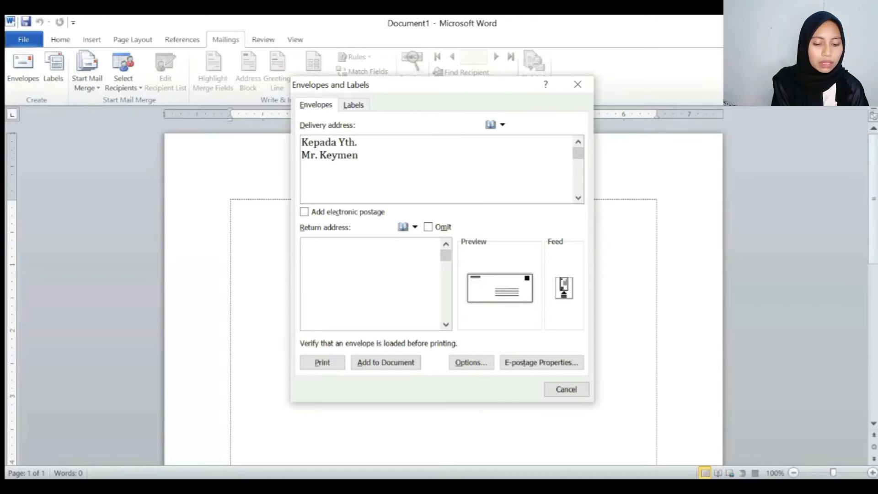
text(Di)
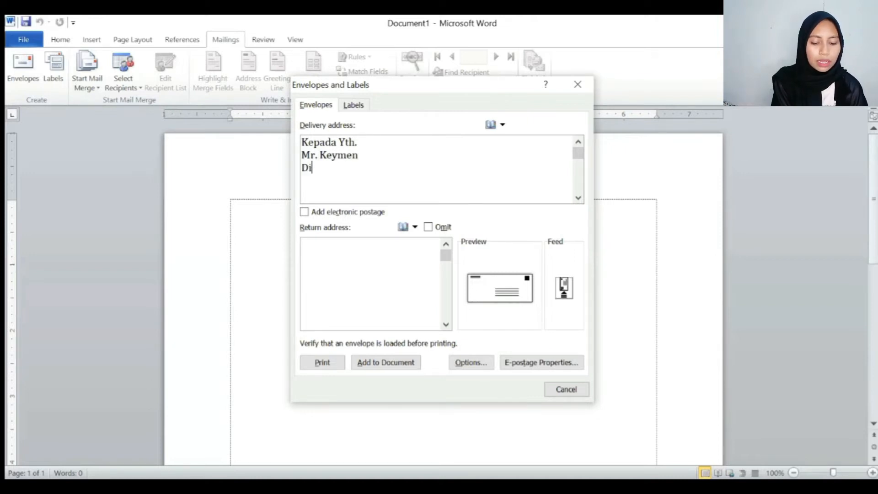
text( Perusa)
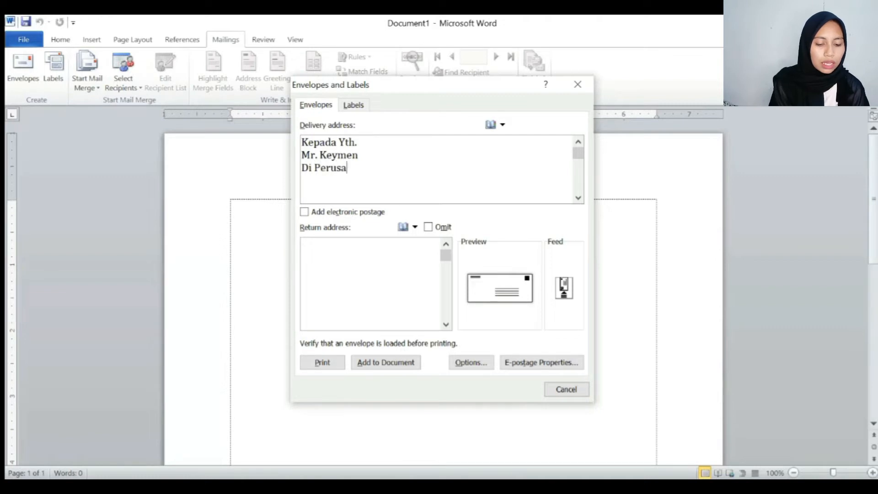
text(haan)
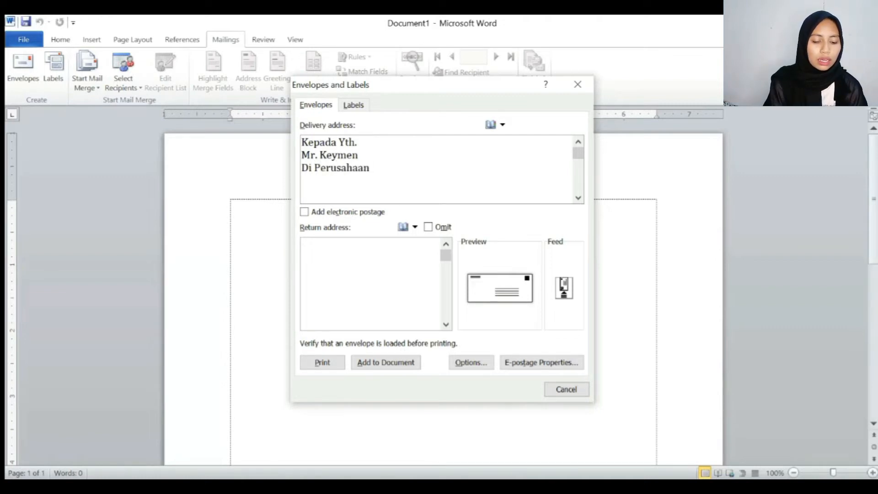
key(Return)
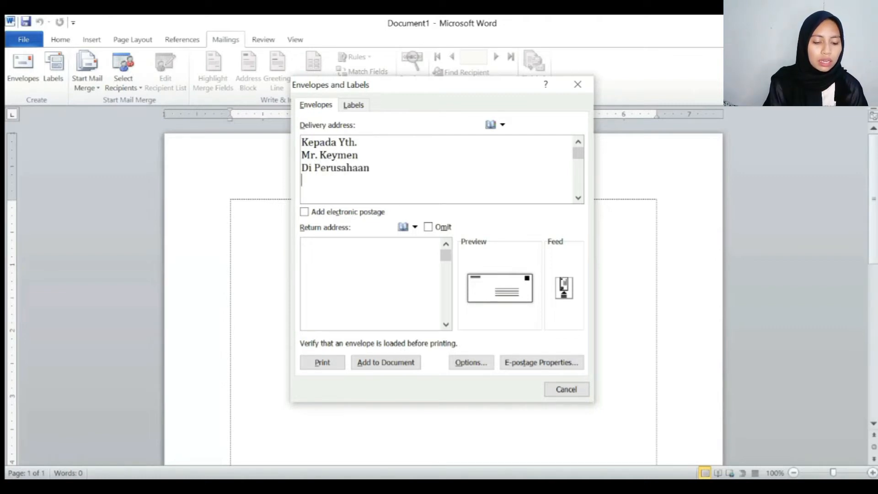
text(Jakarta)
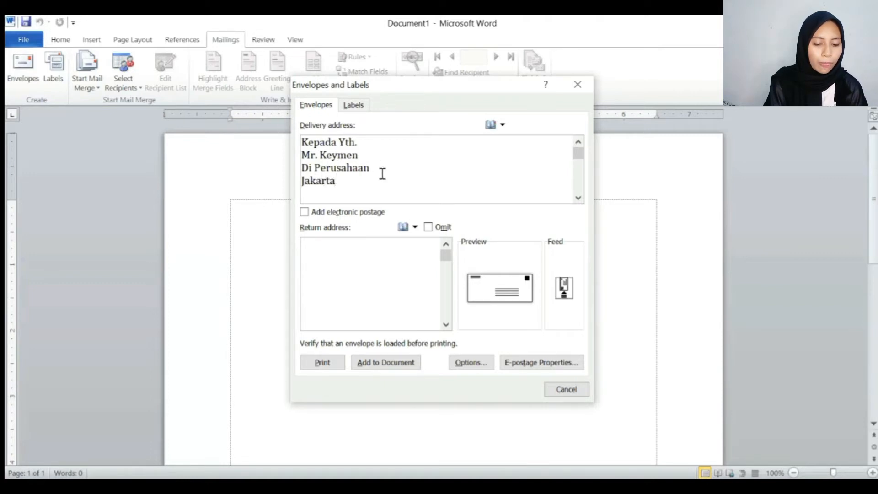
click(310, 254)
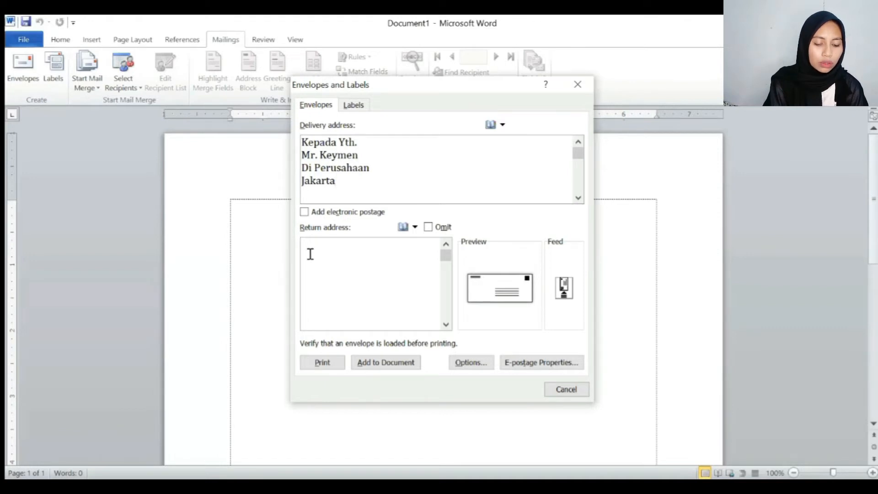
- Type the return address as the sender's name, 'Jabodetabek', an e-mail address and a phone number
text(Luthfi)
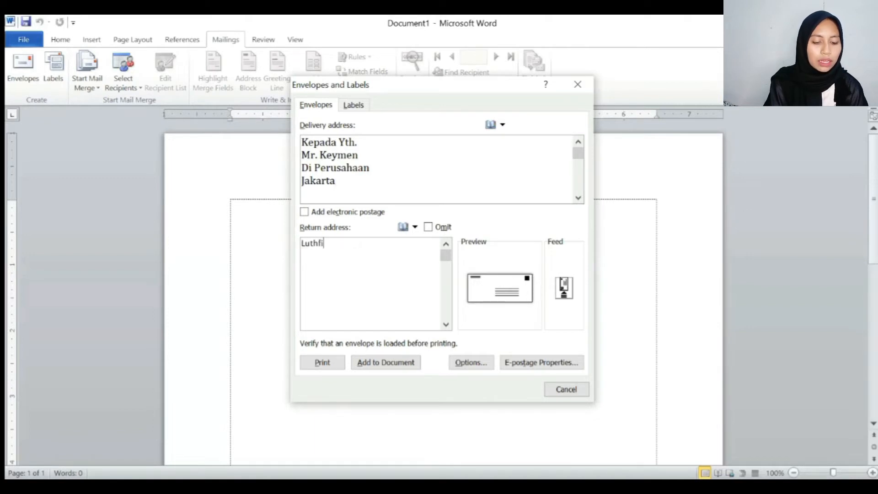
text(ya)
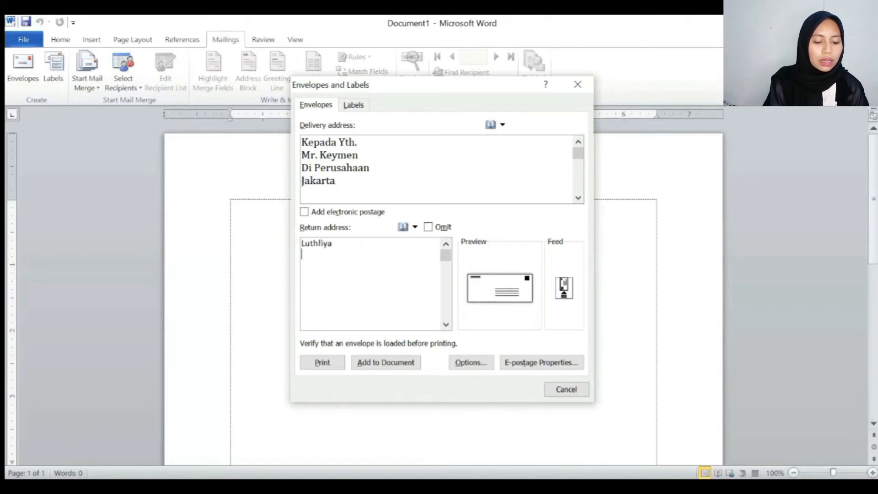
key(Return)
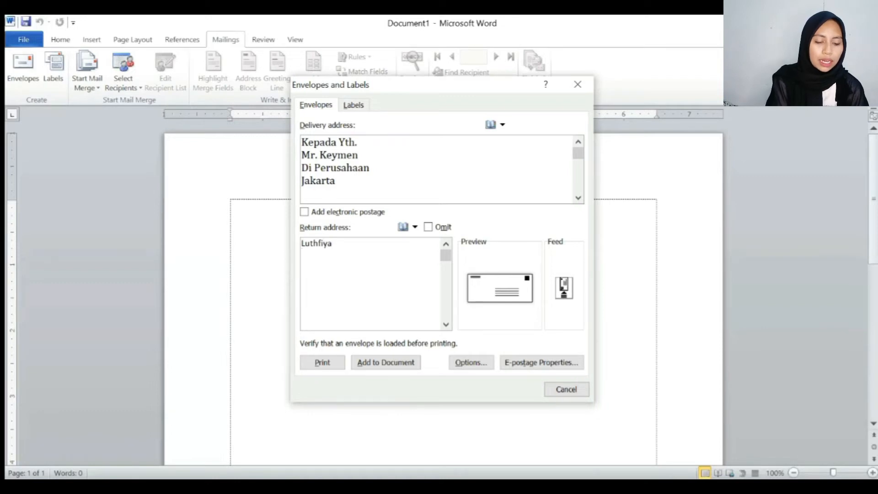
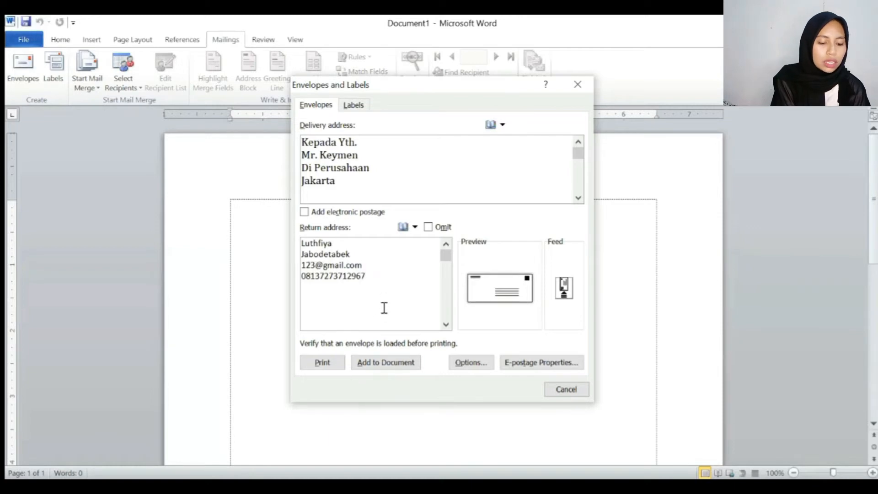
- Confirm the envelope size stays Size 10 (4 1/8 x 9 1/2 in) in Envelope Options
click(498, 276)
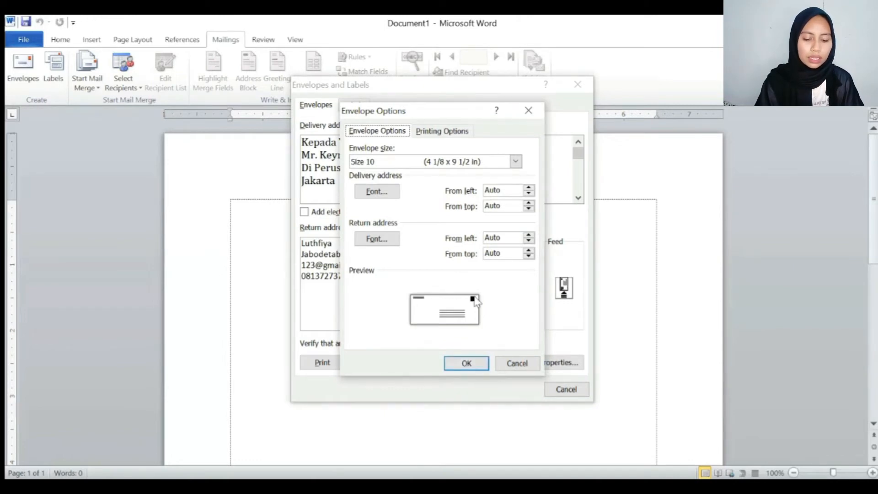
click(470, 364)
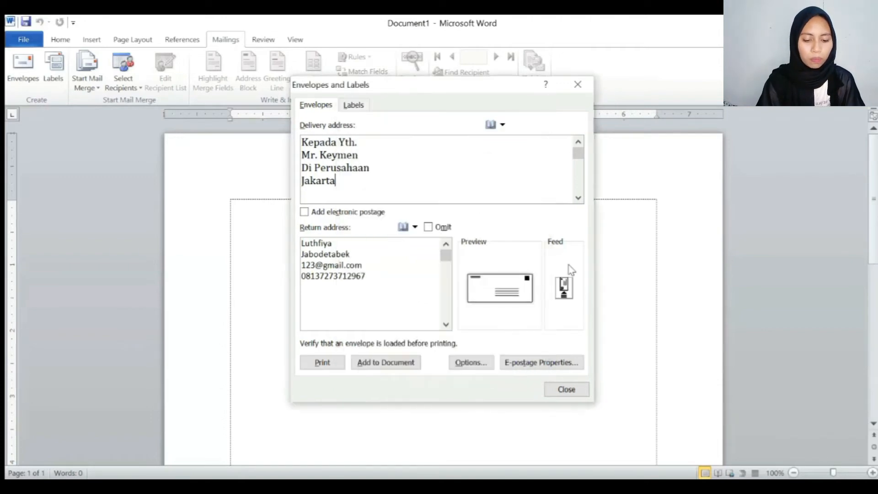
click(564, 287)
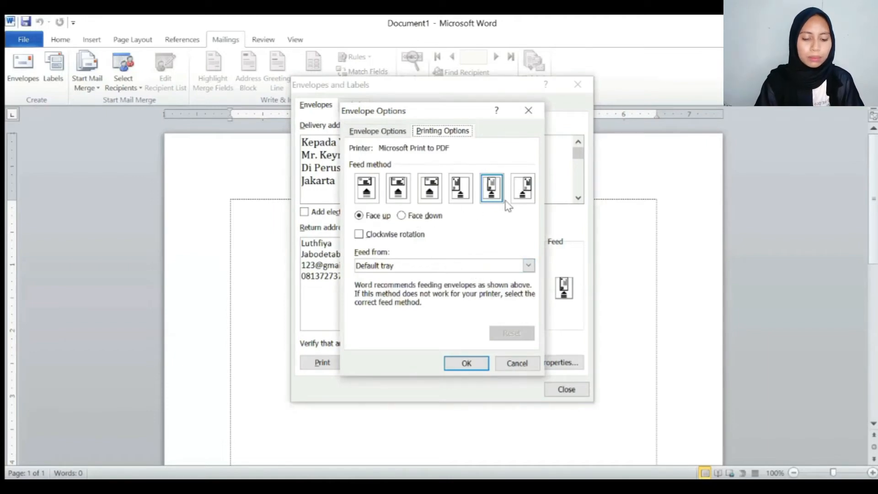
click(523, 201)
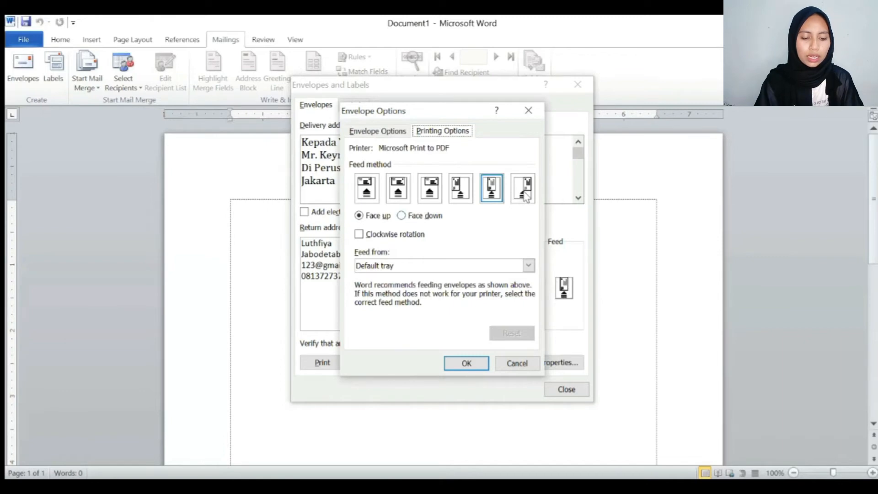
click(485, 194)
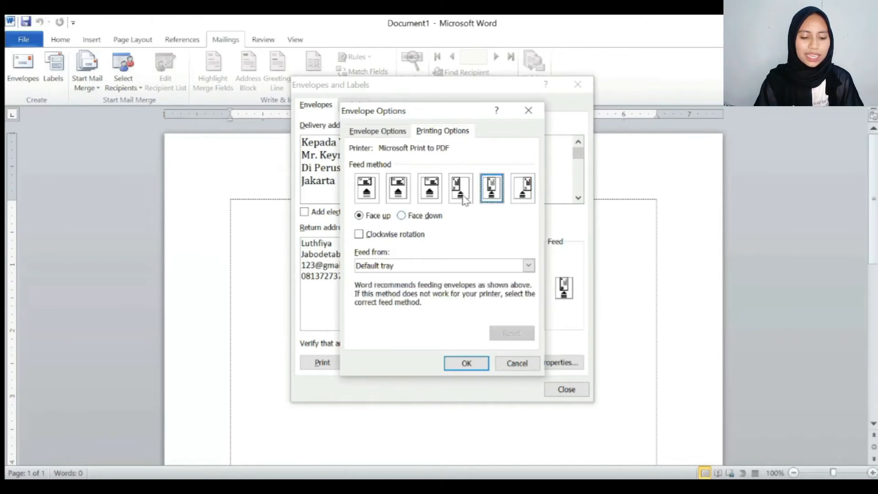
click(460, 192)
click(430, 191)
click(397, 190)
click(373, 189)
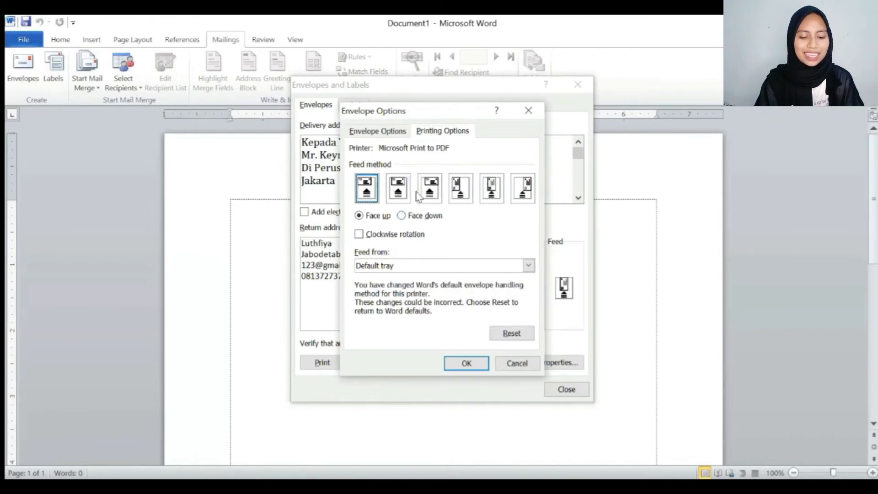
click(500, 194)
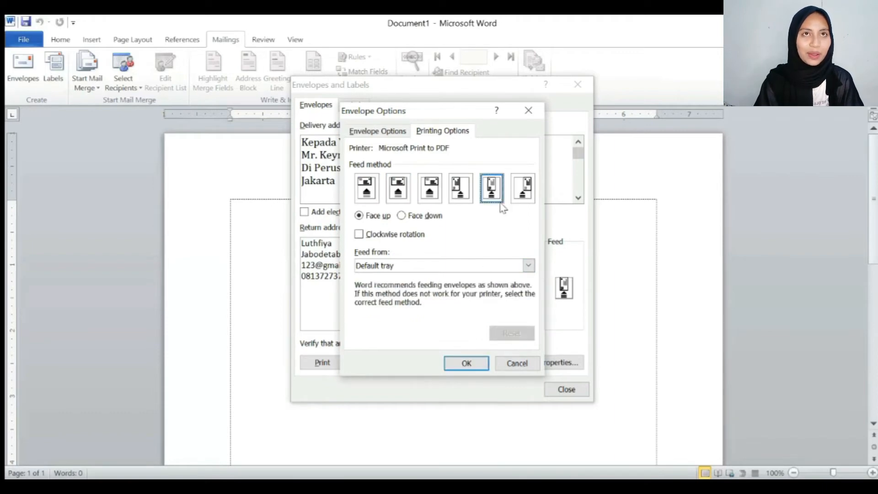
key(Return)
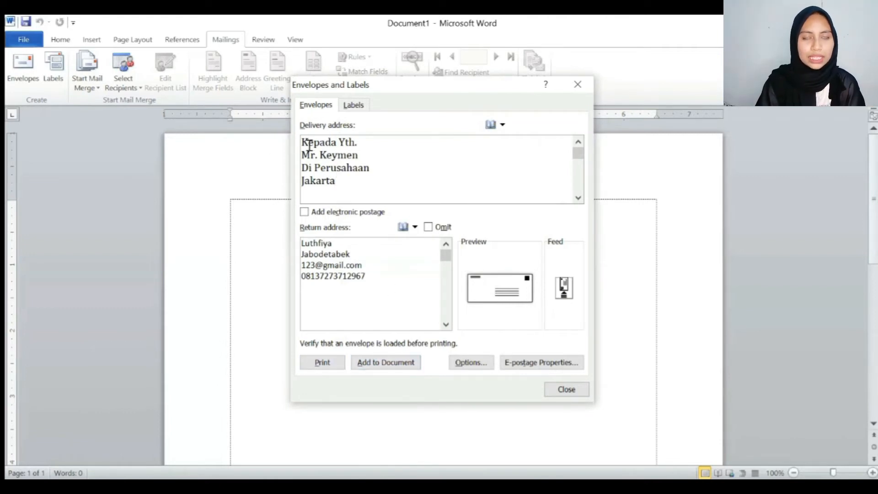
- Add the addressed envelope to the document and save the return address as default
drag(301, 143, 358, 182)
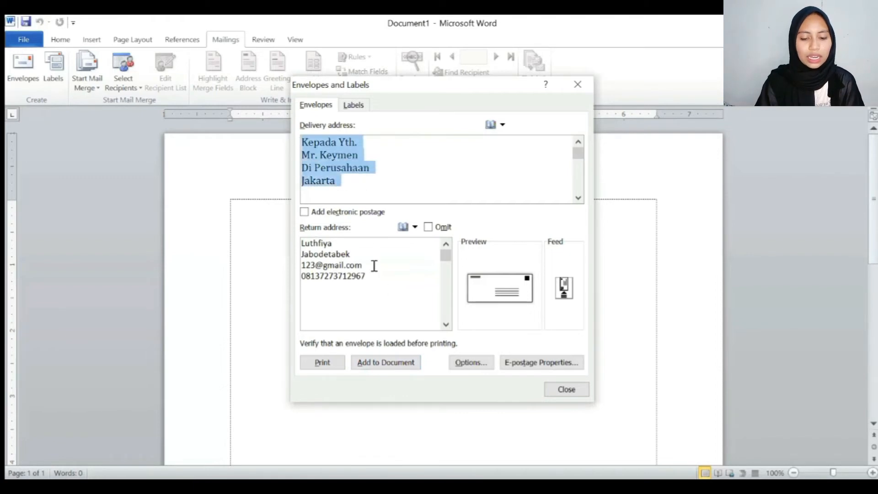
click(366, 188)
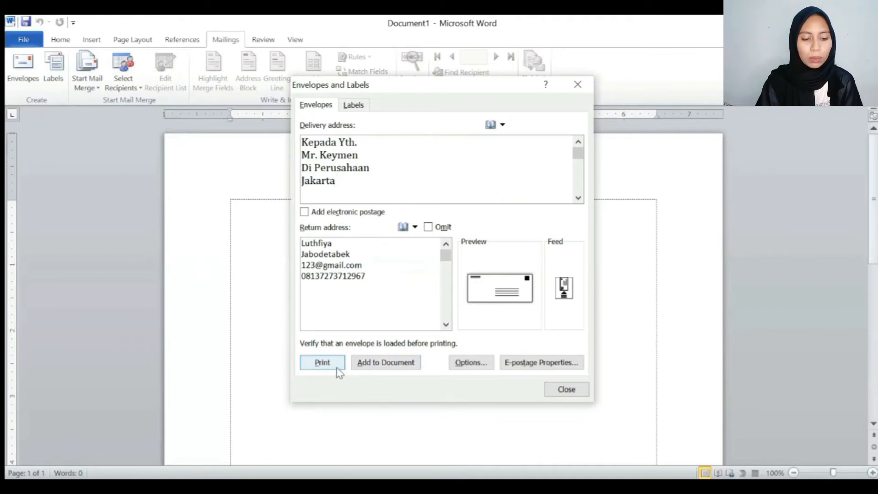
click(363, 366)
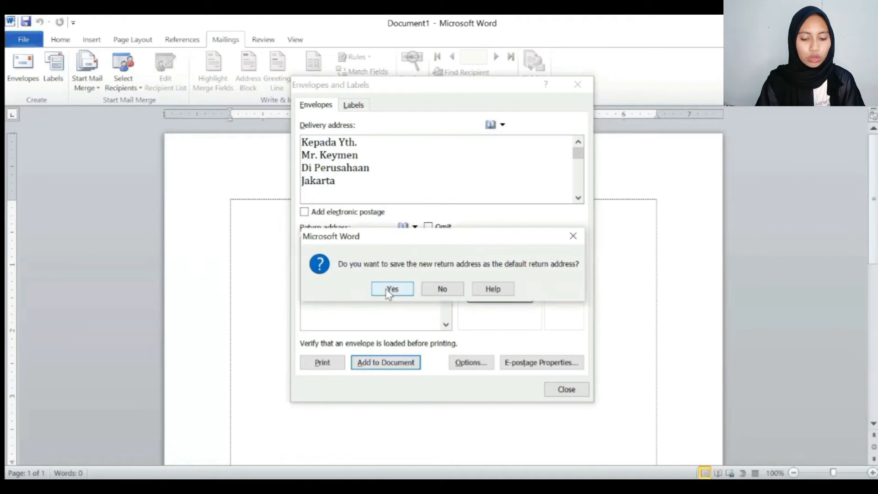
click(385, 290)
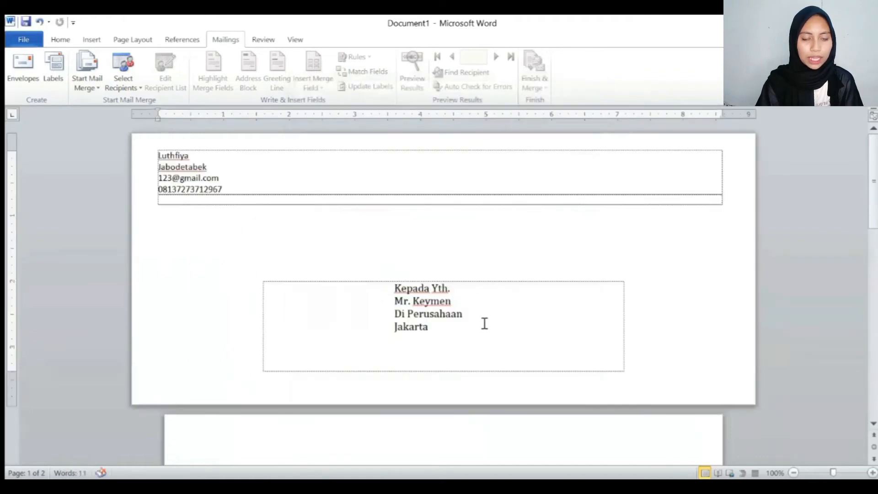
drag(463, 335, 396, 300)
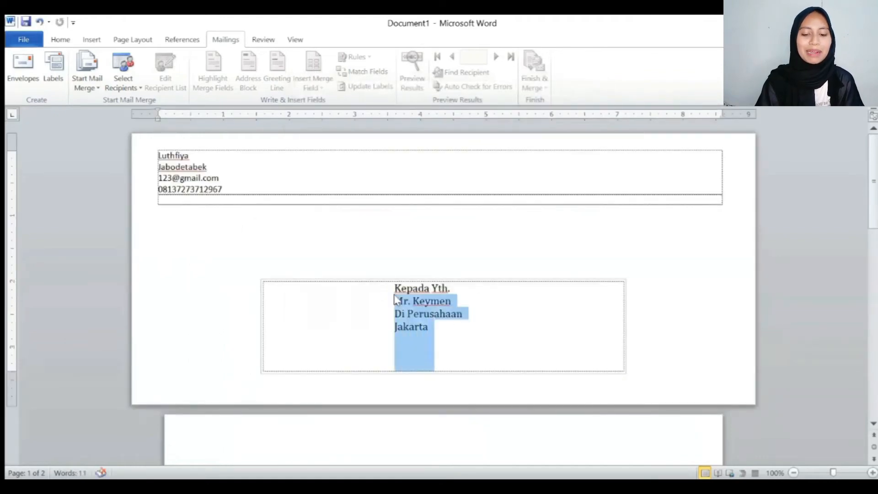
click(489, 302)
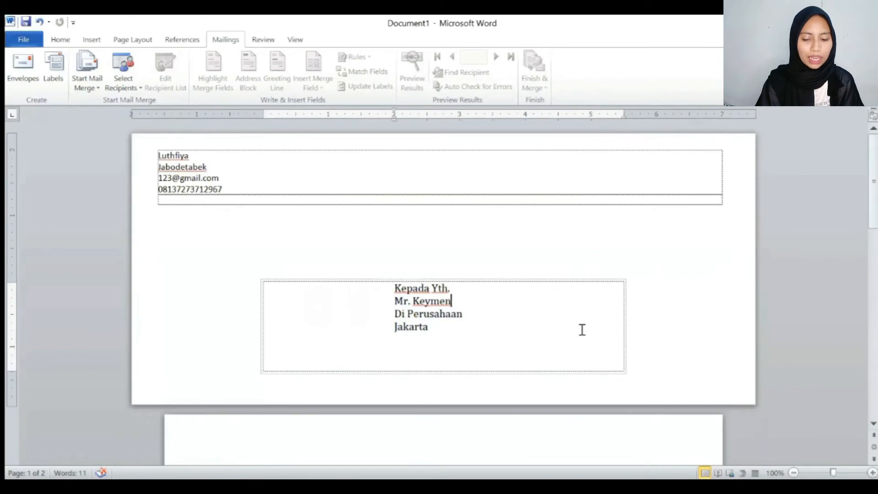
scroll(579, 309, down, 3)
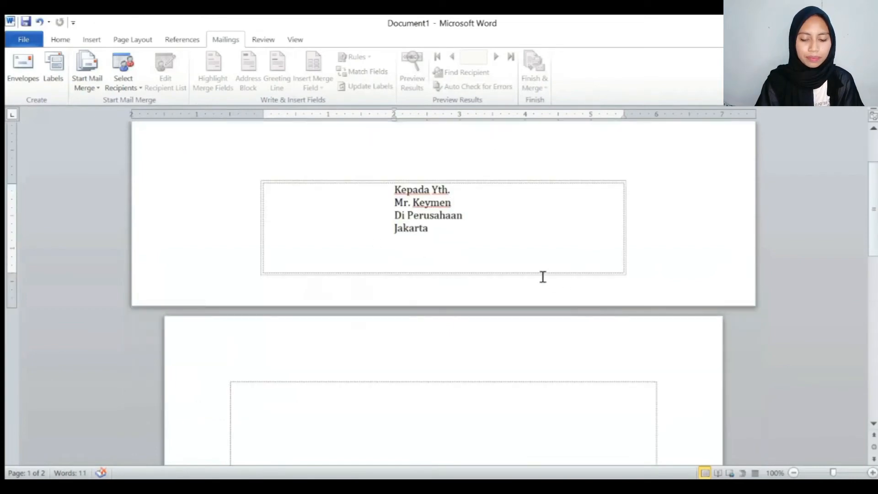
scroll(543, 276, up, 3)
scroll(543, 276, down, 5)
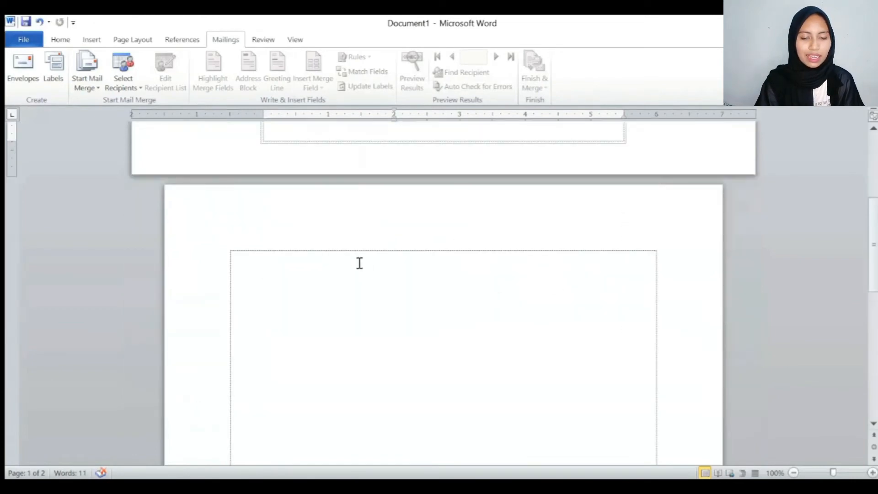
click(359, 261)
scroll(408, 273, down, 1)
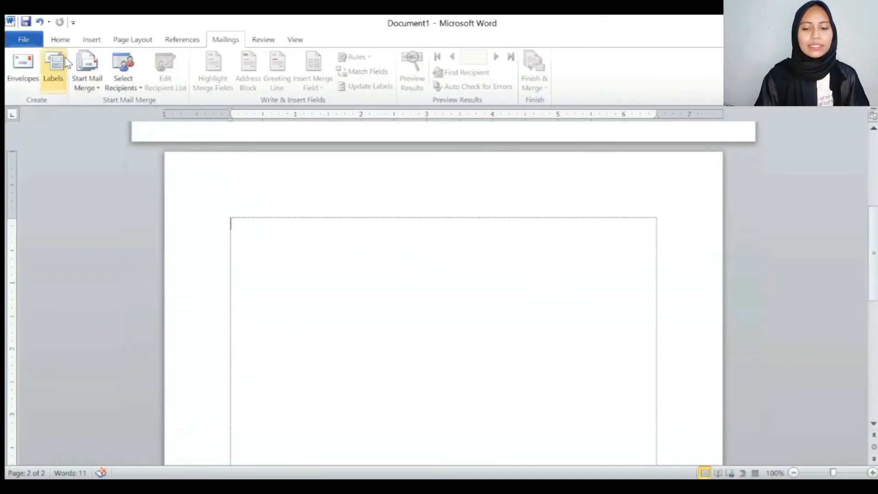
- Set up labels as a full page of the same label and bring up Label Options
click(53, 87)
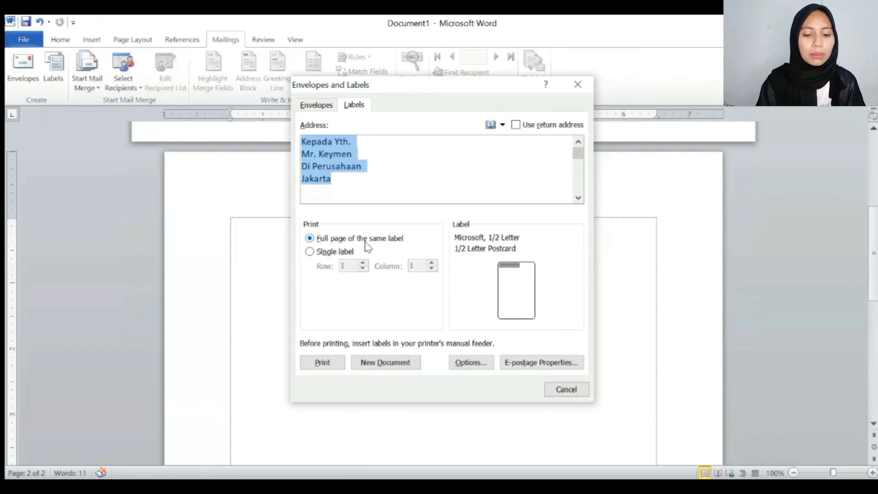
click(310, 252)
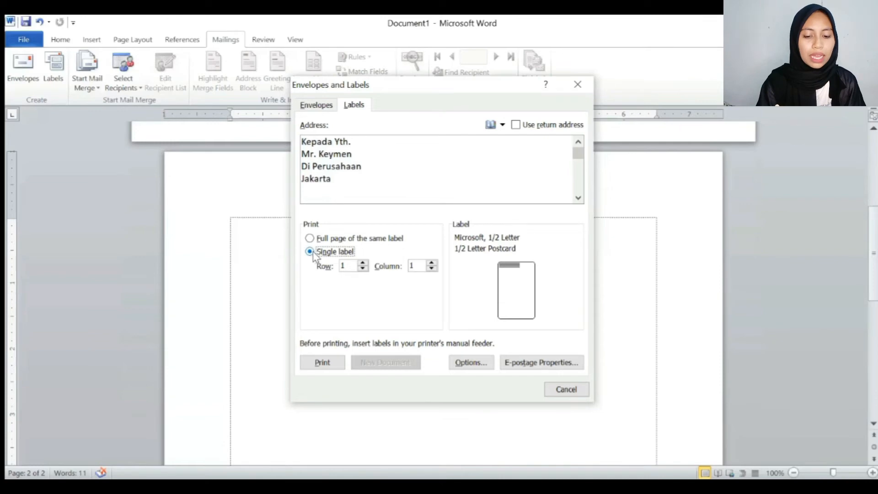
click(310, 238)
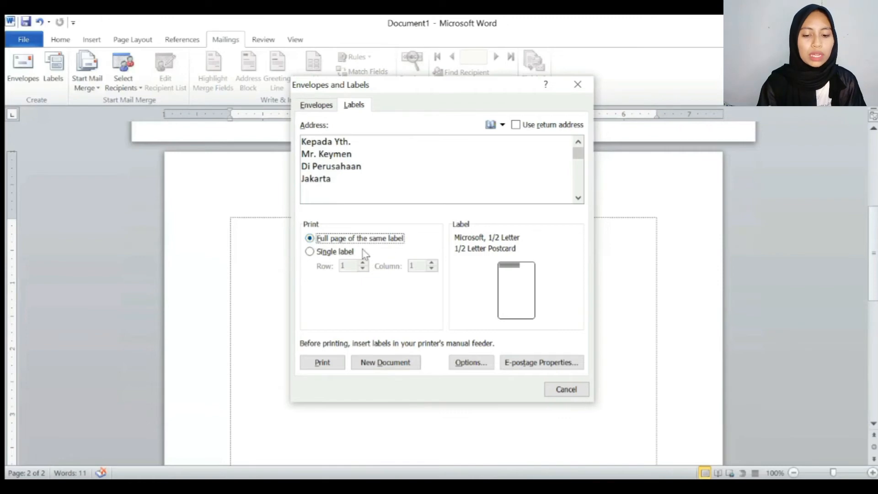
click(486, 255)
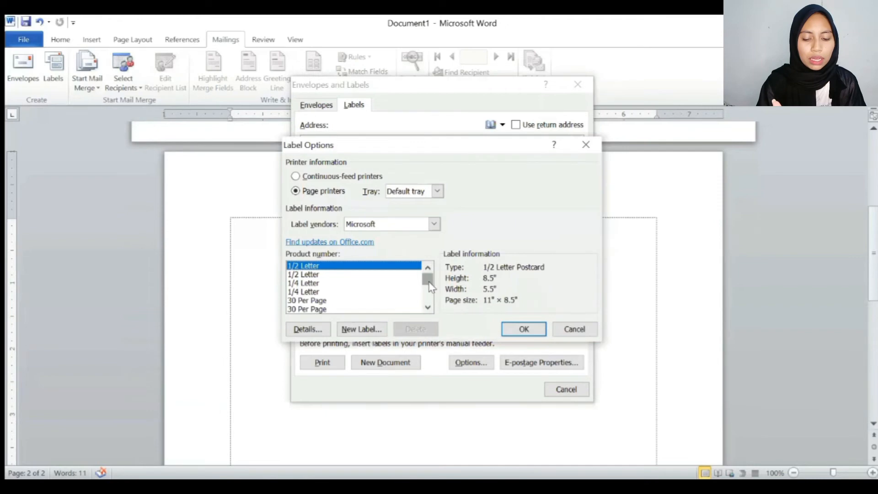
- Choose the Microsoft 30 Per Page address label and generate the label sheet as a new document
drag(429, 283, 431, 279)
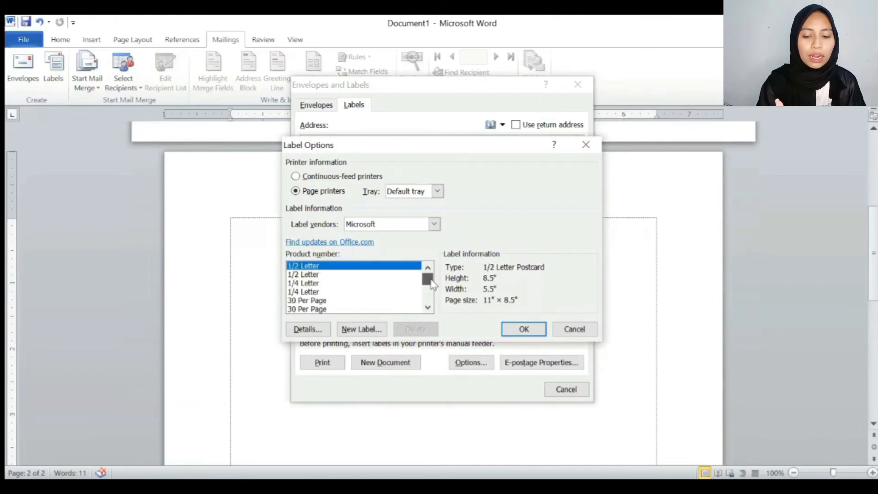
click(336, 301)
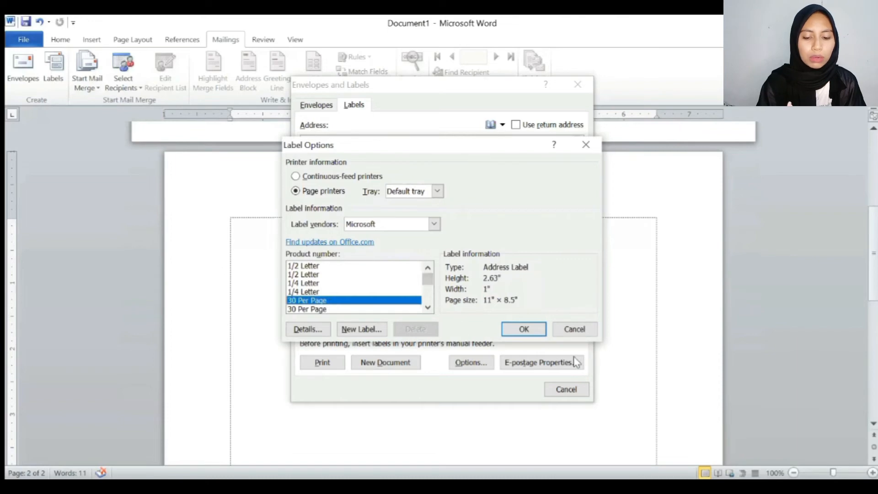
click(524, 330)
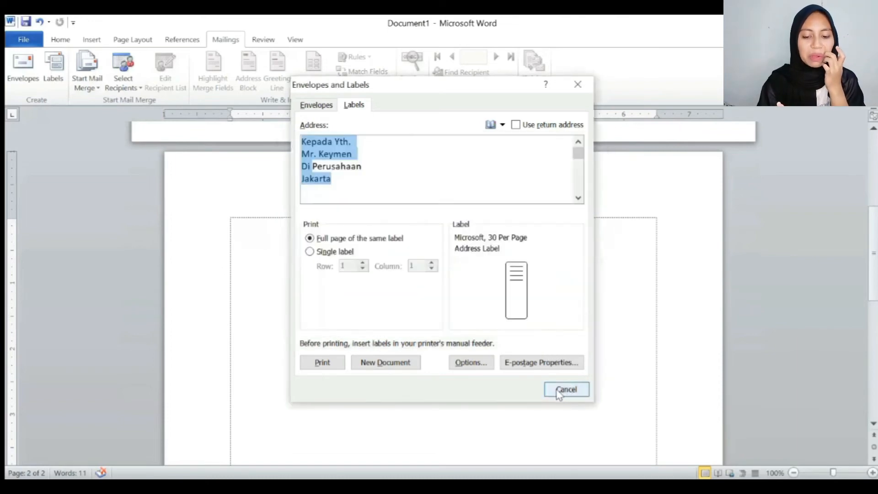
click(370, 362)
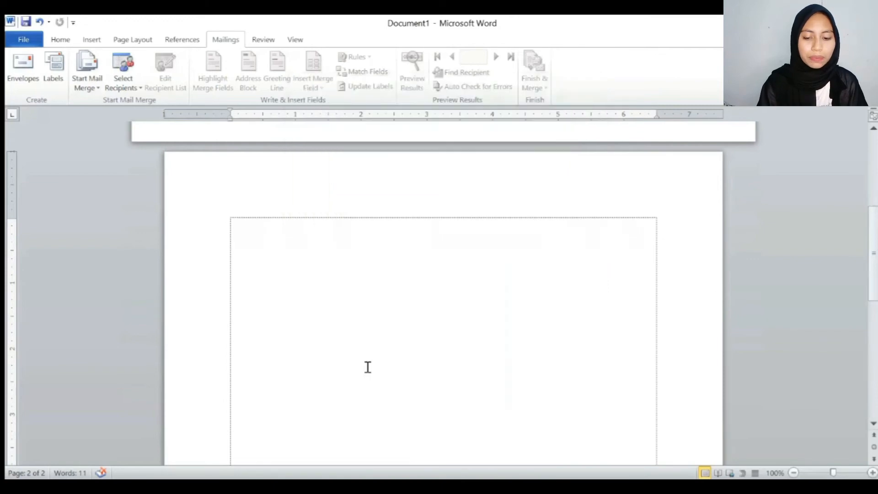